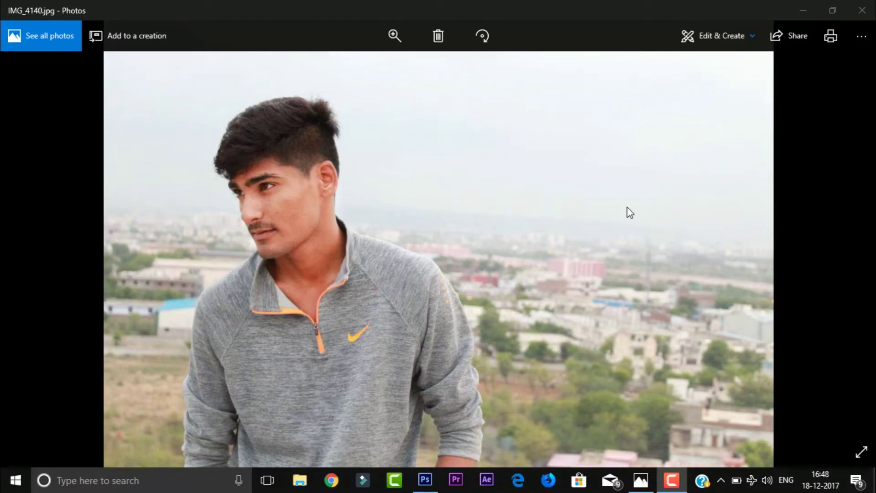
# - Preview the finished design img_4141.png in Photos, then open IMG_4140.jpg in Photoshop
pyautogui.click(630, 213)
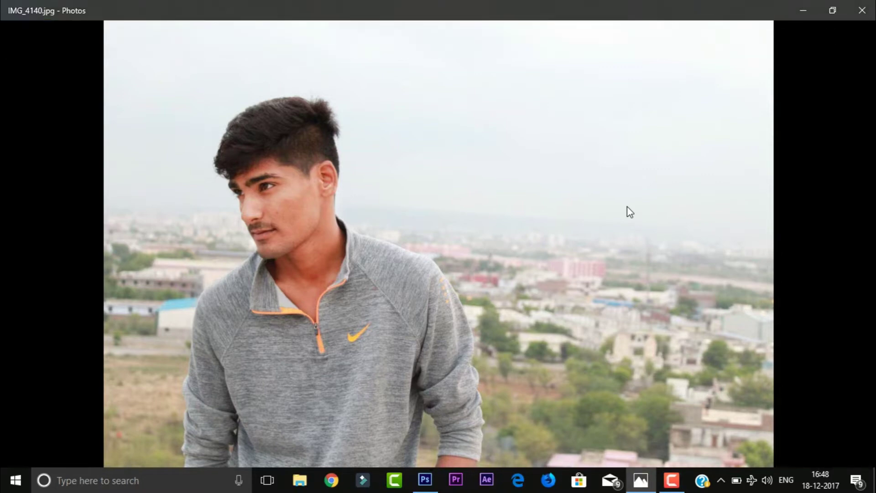
pyautogui.press('Right')
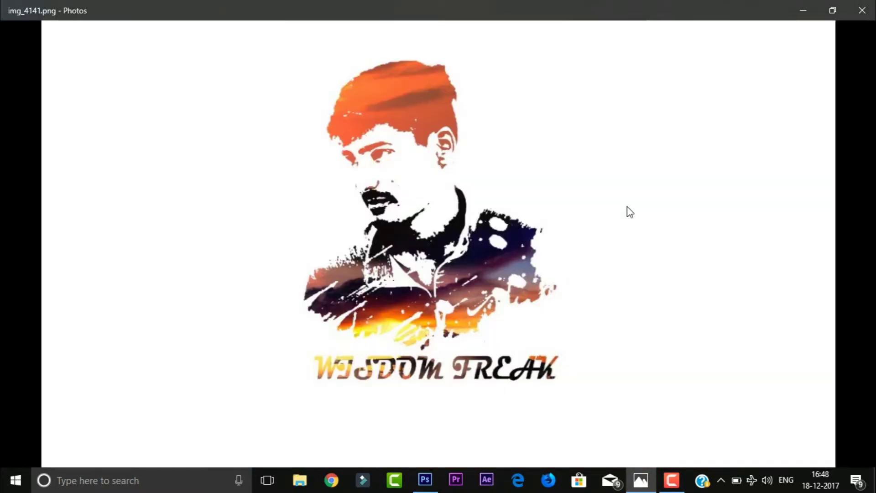
pyautogui.click(424, 480)
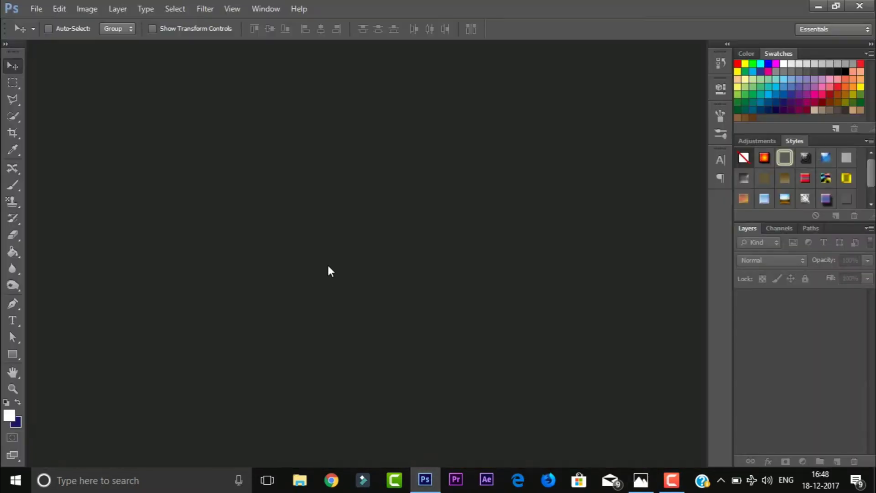
pyautogui.click(36, 9)
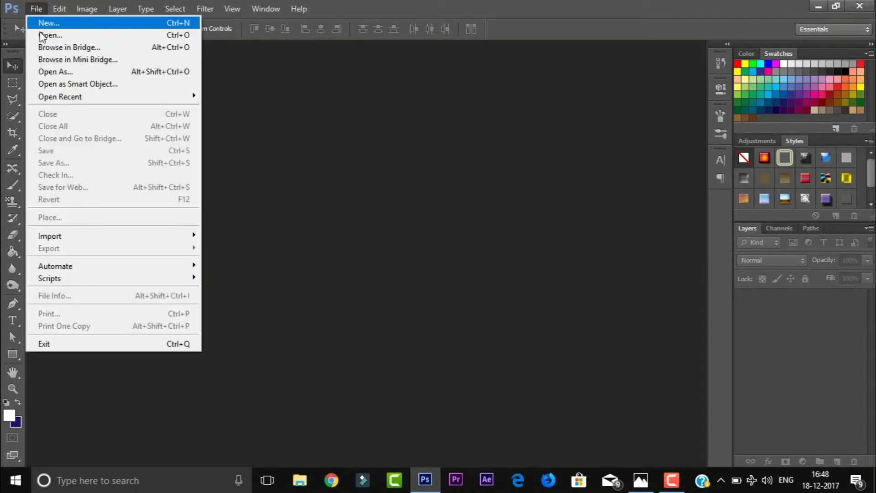
pyautogui.click(40, 34)
pyautogui.doubleClick(86, 69)
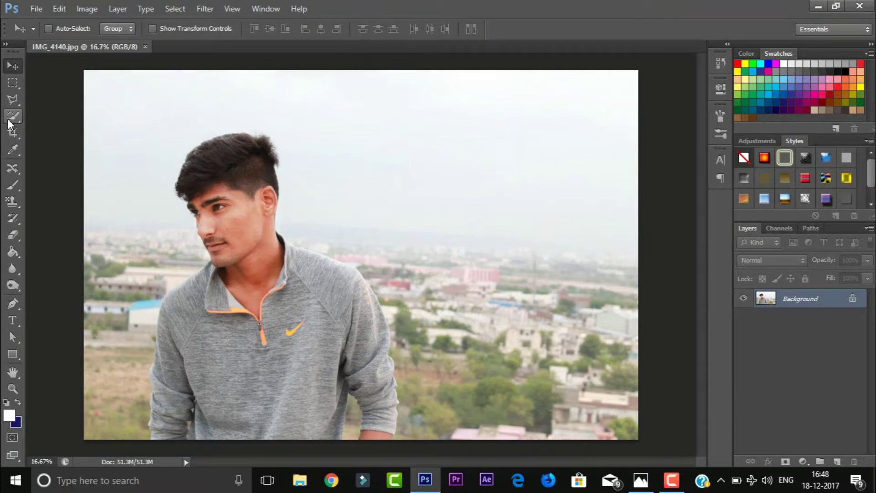
# - Quick-select the man's face, hair, shoulders and arms, subtracting the gap beside his right arm
pyautogui.click(7, 119)
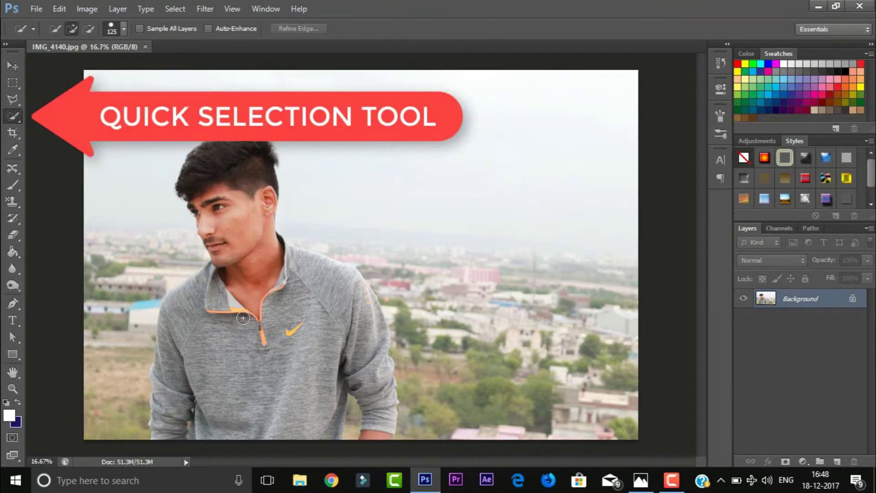
pyautogui.moveTo(243, 319); pyautogui.dragTo(241, 228)
pyautogui.moveTo(228, 186); pyautogui.dragTo(229, 197)
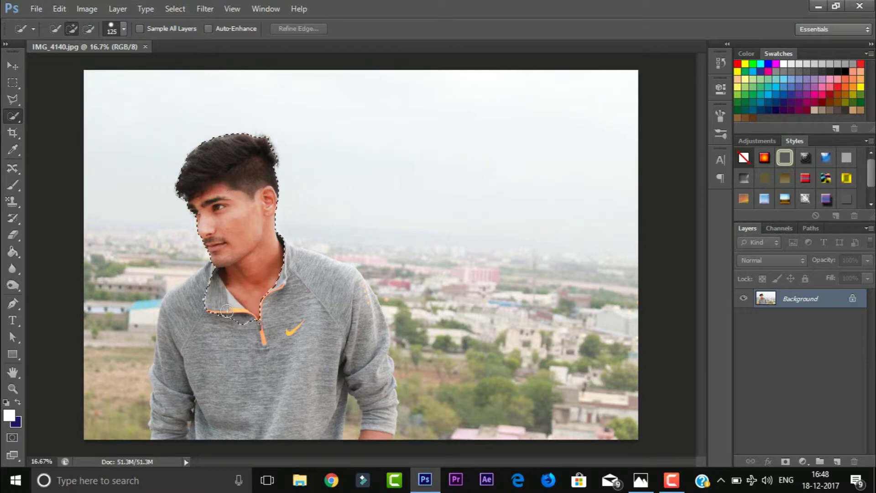
pyautogui.moveTo(204, 300)
pyautogui.mouseDown()
pyautogui.moveTo(169, 420)
pyautogui.moveTo(269, 429)
pyautogui.moveTo(301, 342)
pyautogui.moveTo(274, 272)
pyautogui.mouseUp()
pyautogui.moveTo(350, 309)
pyautogui.mouseDown()
pyautogui.moveTo(368, 358)
pyautogui.moveTo(373, 437)
pyautogui.mouseUp()
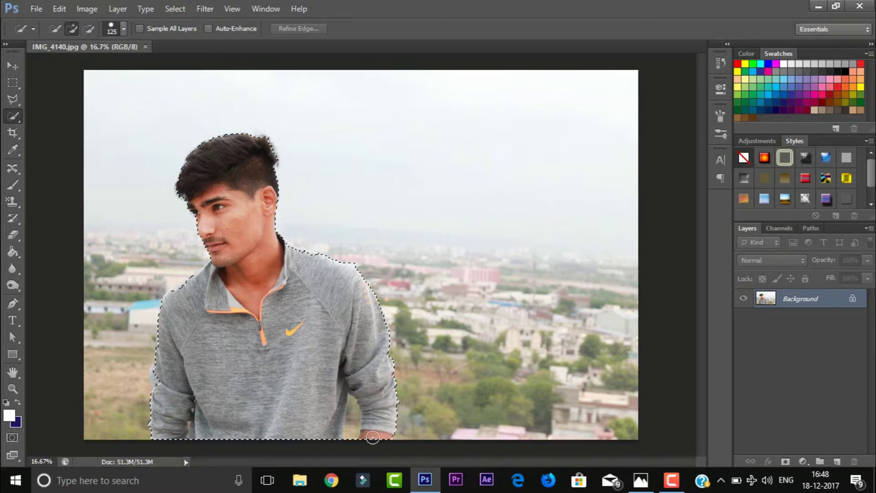
pyautogui.click(89, 28)
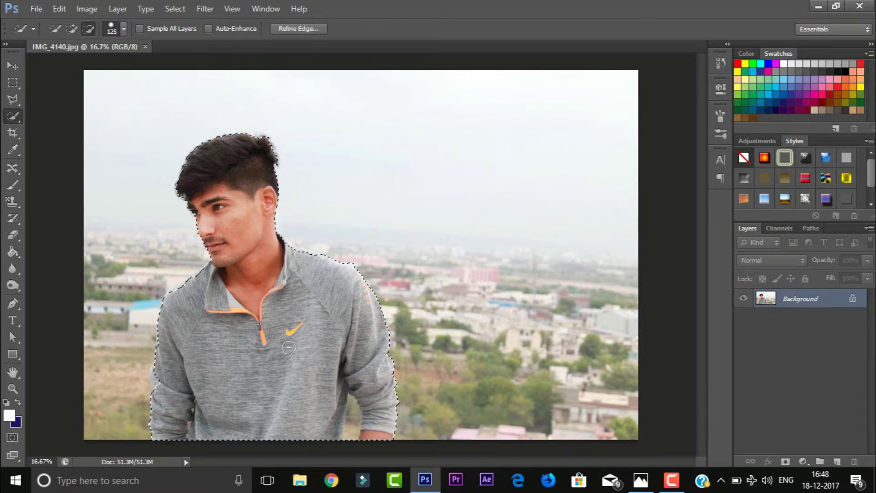
pyautogui.click(352, 422)
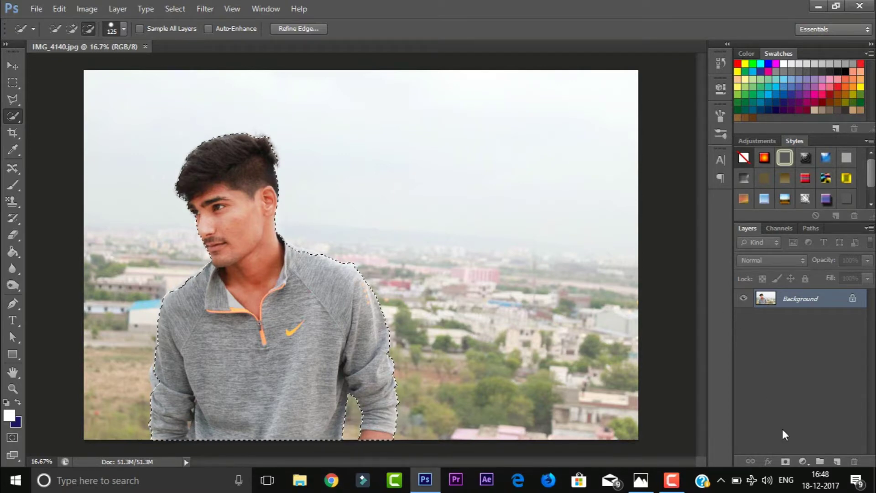
# - Mask out the background and drag the man right toward the canvas centre
pyautogui.click(785, 463)
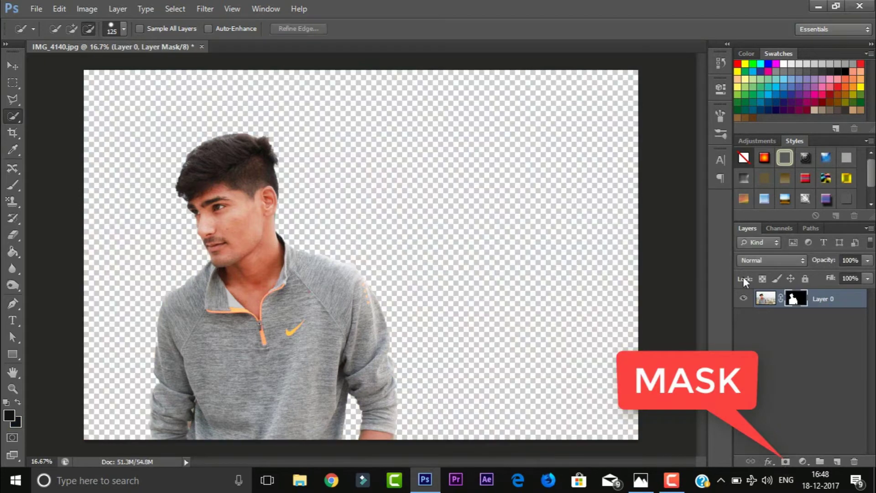
pyautogui.click(9, 67)
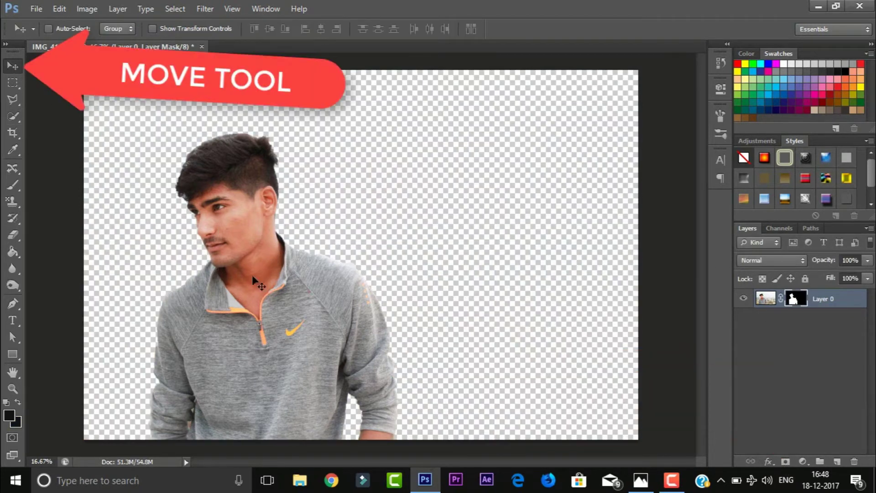
pyautogui.moveTo(266, 287); pyautogui.dragTo(390, 292)
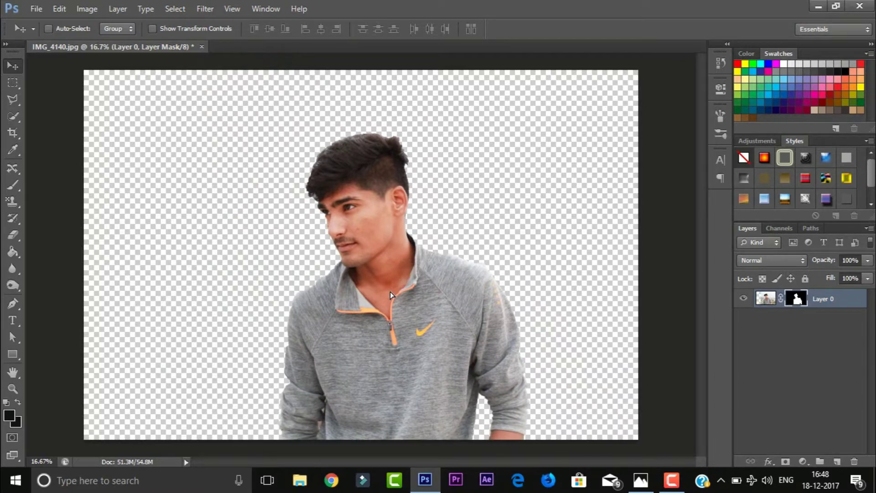
# - Add a white-filled layer beneath the man's layer and target Layer 0's mask
pyautogui.click(836, 462)
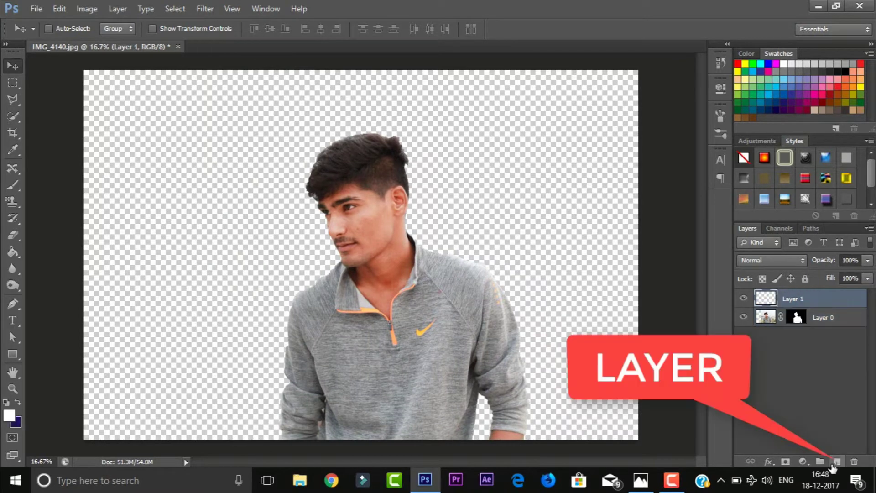
pyautogui.moveTo(770, 310); pyautogui.dragTo(758, 327)
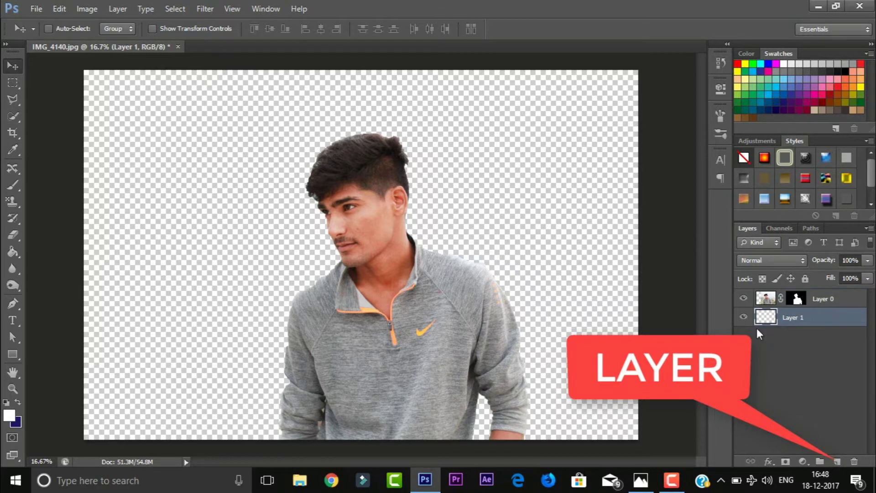
pyautogui.click(13, 252)
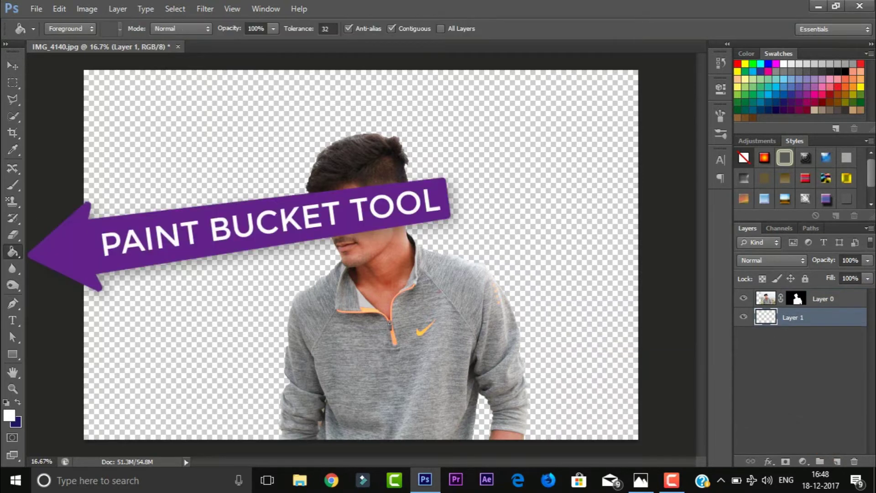
pyautogui.click(570, 137)
pyautogui.click(796, 301)
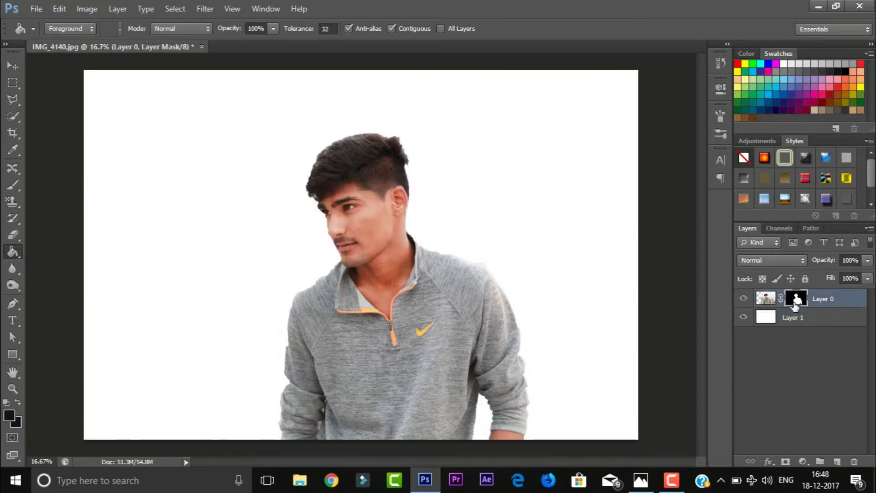
pyautogui.click(13, 185)
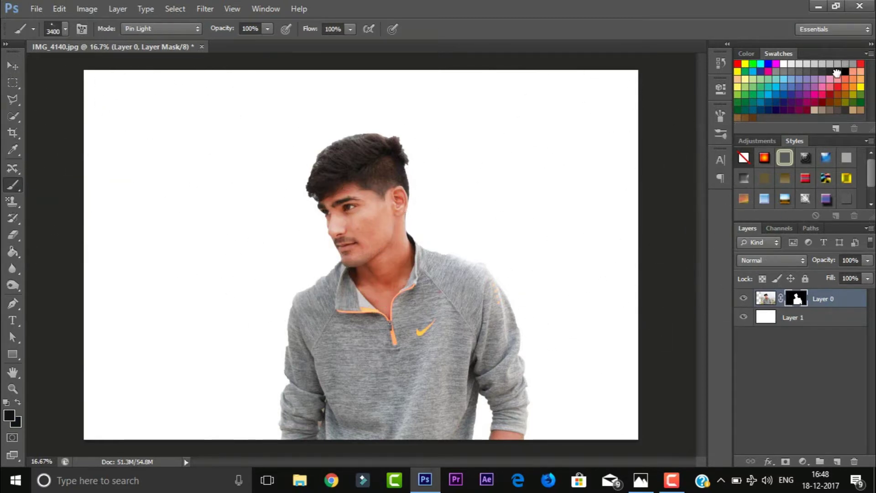
# - Paint black splatter strokes on the mask across the lower shirt, chest and shoulder
pyautogui.click(320, 393)
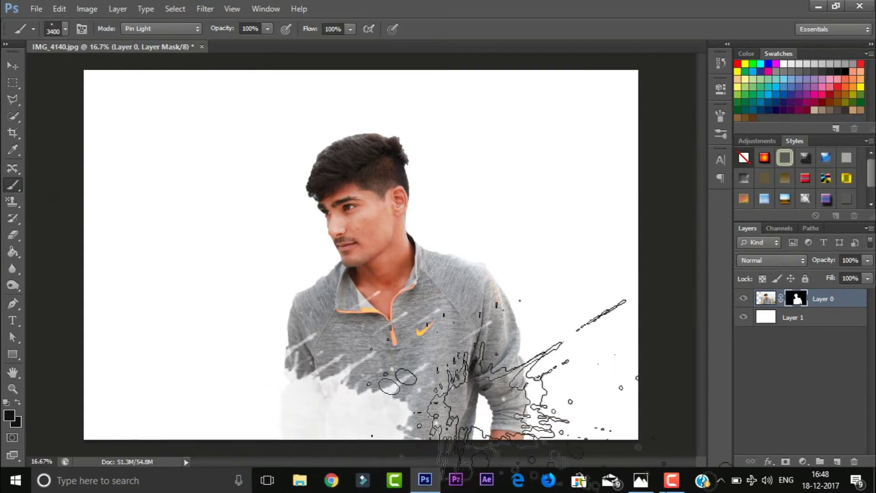
pyautogui.click(456, 388)
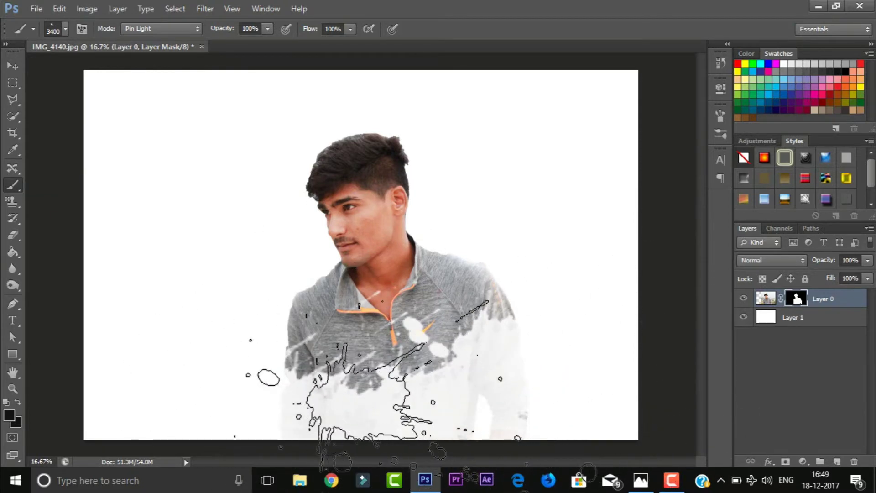
pyautogui.click(378, 393)
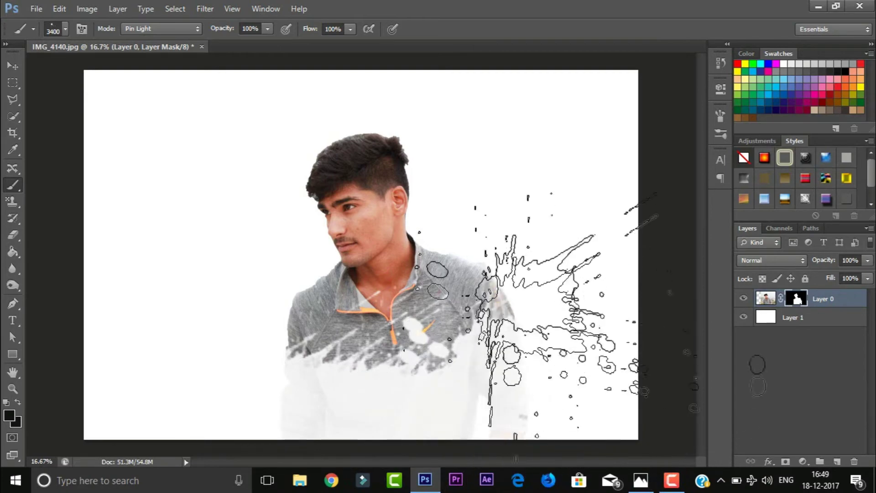
pyautogui.click(538, 315)
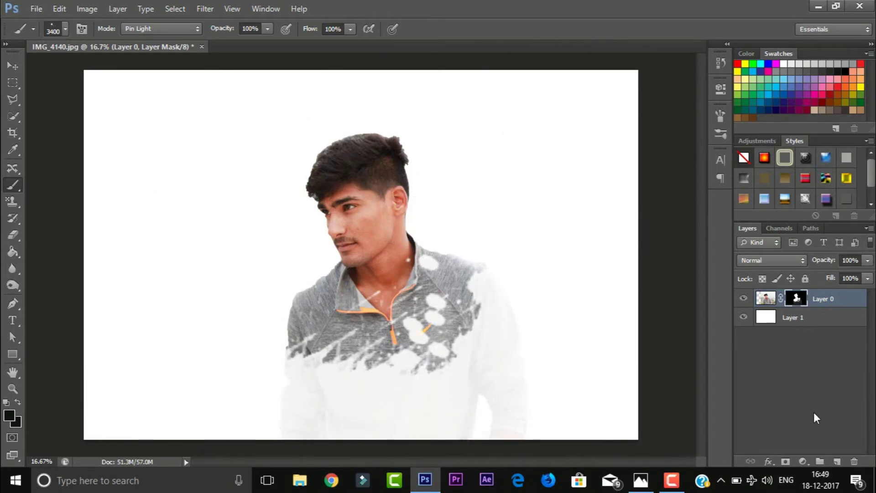
pyautogui.click(804, 461)
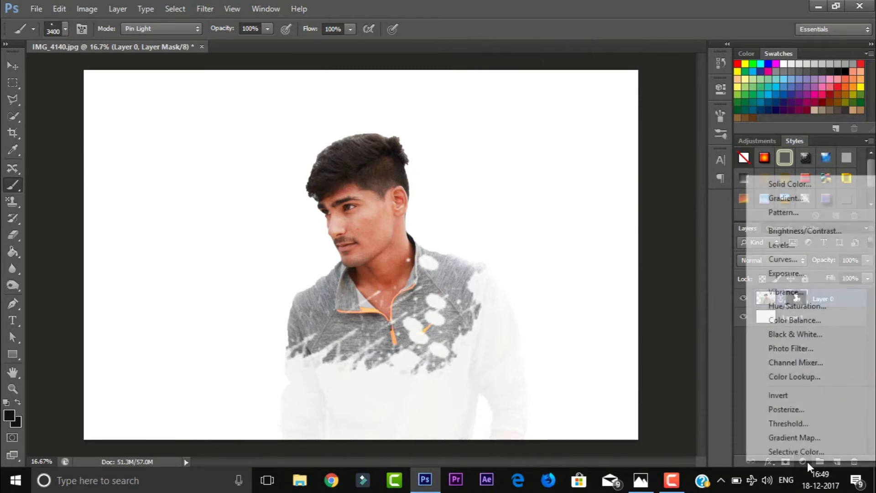
# - Add a Threshold adjustment layer with the level lowered from 128 to 106
pyautogui.click(795, 418)
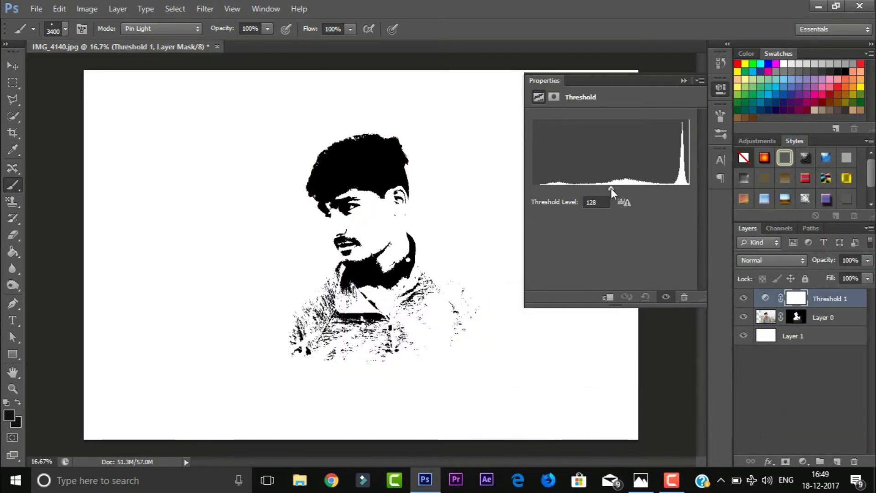
pyautogui.moveTo(611, 188); pyautogui.dragTo(598, 189)
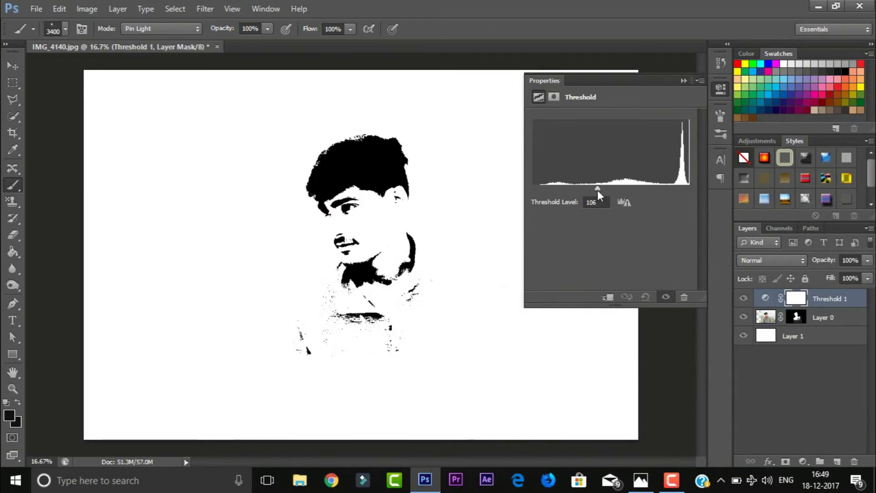
pyautogui.click(683, 81)
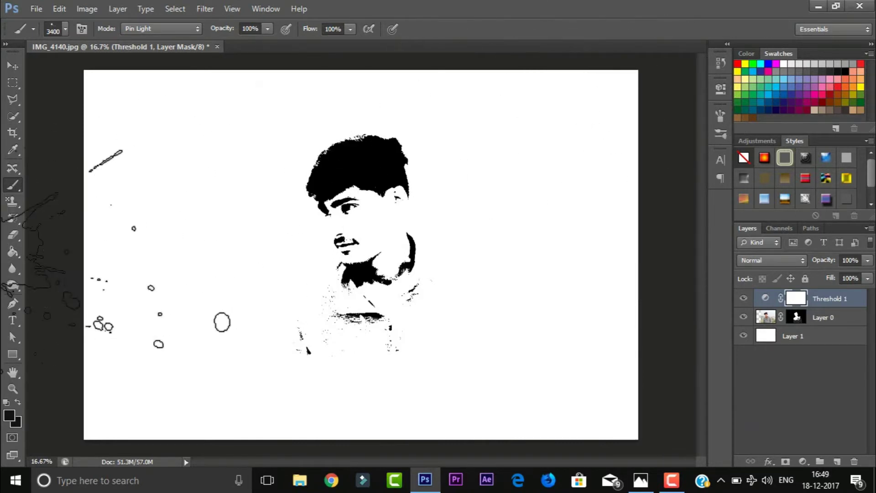
pyautogui.moveTo(12, 283); pyautogui.dragTo(32, 295)
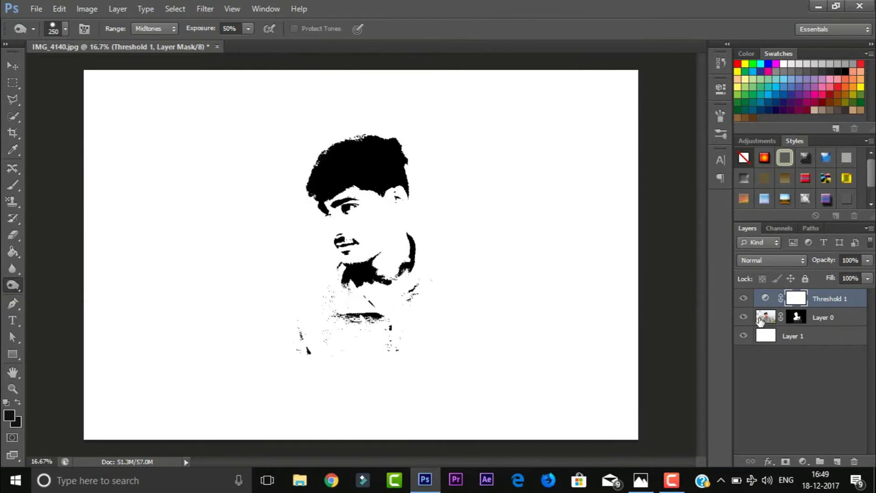
# - Burn the neck, mustache, beard and ear on Layer 0 so they turn black
pyautogui.click(765, 317)
pyautogui.moveTo(315, 296)
pyautogui.mouseDown()
pyautogui.moveTo(369, 253)
pyautogui.moveTo(417, 307)
pyautogui.moveTo(379, 358)
pyautogui.moveTo(276, 397)
pyautogui.moveTo(466, 304)
pyautogui.moveTo(477, 310)
pyautogui.moveTo(415, 246)
pyautogui.moveTo(456, 245)
pyautogui.moveTo(423, 255)
pyautogui.moveTo(498, 287)
pyautogui.moveTo(340, 360)
pyautogui.moveTo(359, 304)
pyautogui.moveTo(303, 292)
pyautogui.moveTo(313, 335)
pyautogui.moveTo(299, 341)
pyautogui.mouseUp()
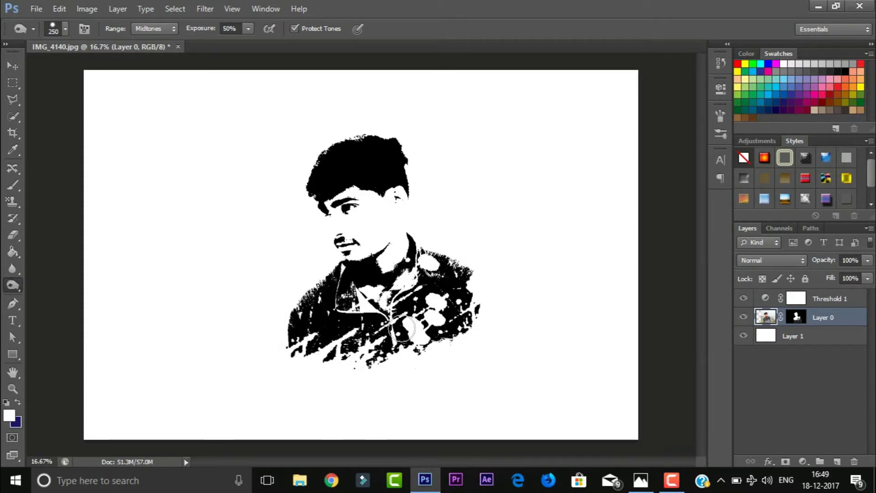
pyautogui.moveTo(340, 241)
pyautogui.mouseDown()
pyautogui.moveTo(363, 255)
pyautogui.moveTo(302, 237)
pyautogui.mouseUp()
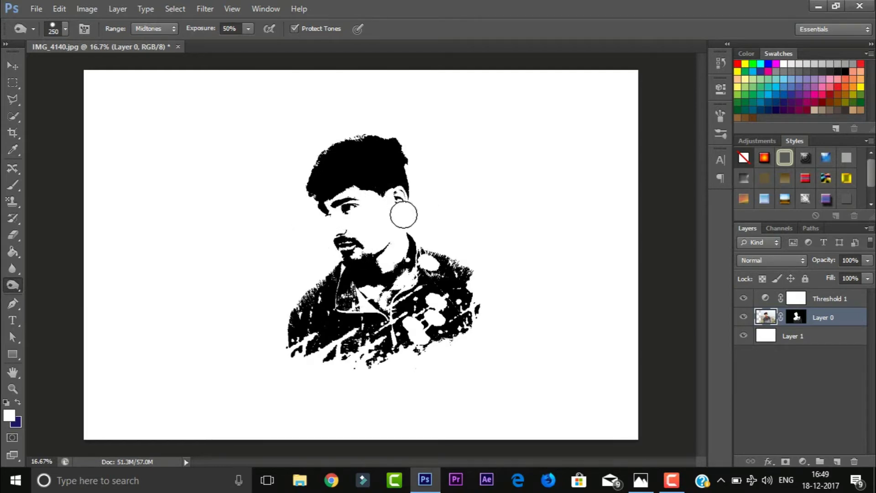
pyautogui.moveTo(396, 208); pyautogui.dragTo(405, 202)
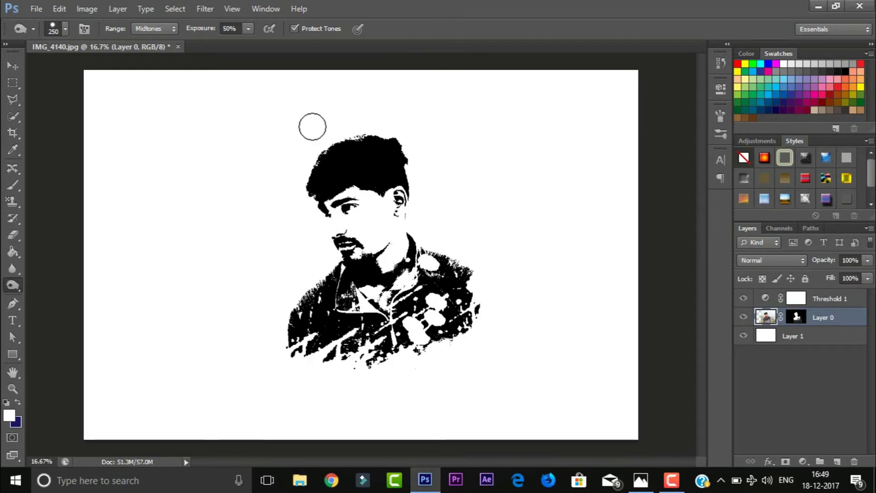
pyautogui.click(40, 4)
pyautogui.click(48, 35)
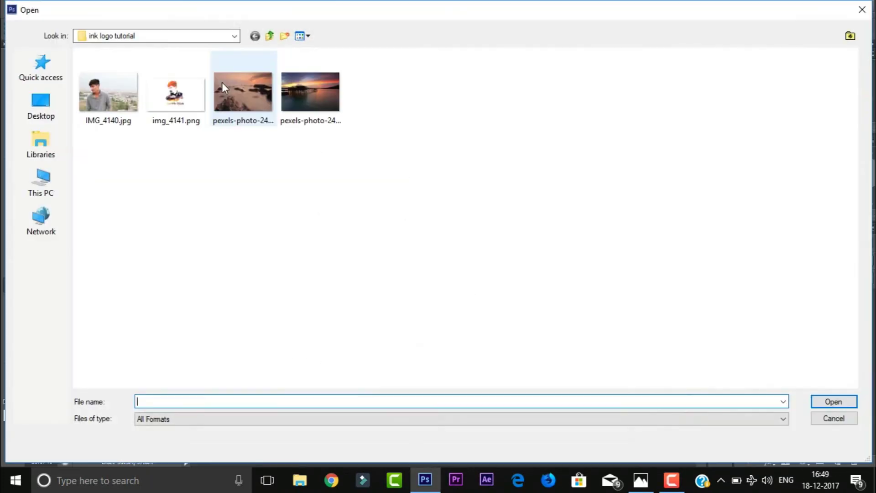
# - Copy the pier sunset photo into the portrait document as Layer 2 above Threshold 1
pyautogui.doubleClick(303, 82)
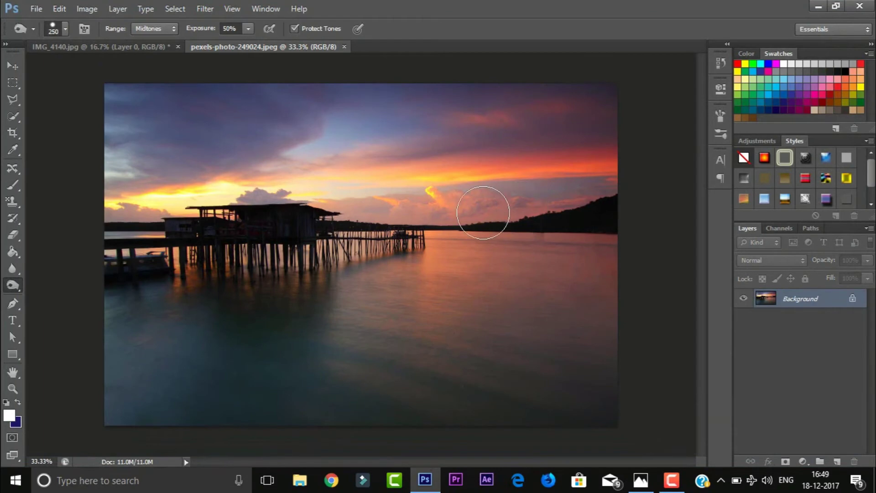
pyautogui.hotkey('ctrl', 'a')
pyautogui.hotkey('ctrl', 'c')
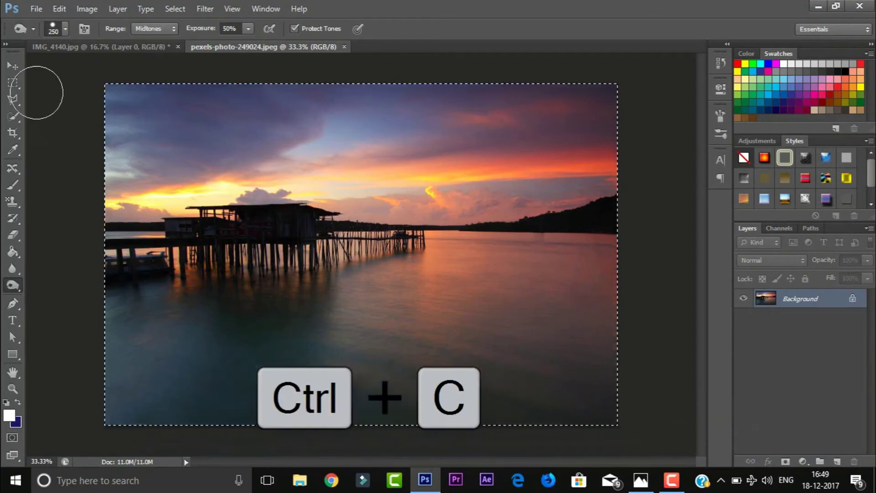
pyautogui.click(80, 47)
pyautogui.hotkey('ctrl', 'v')
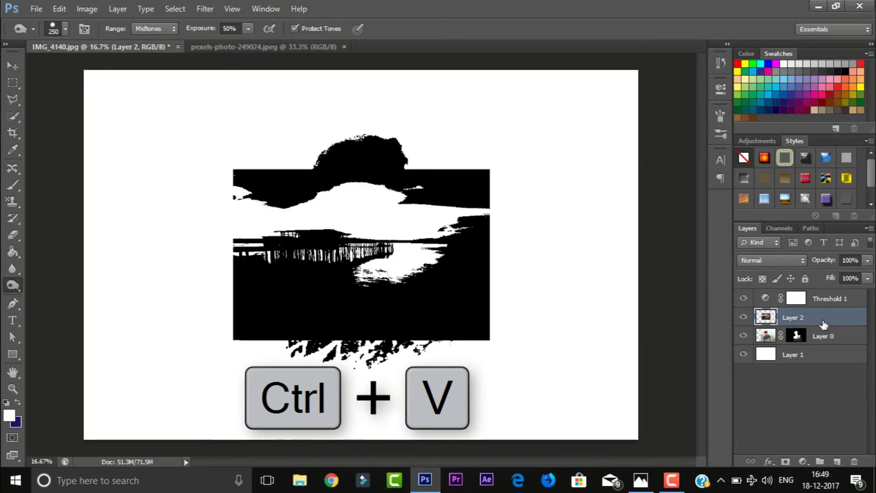
pyautogui.moveTo(824, 325); pyautogui.dragTo(827, 290)
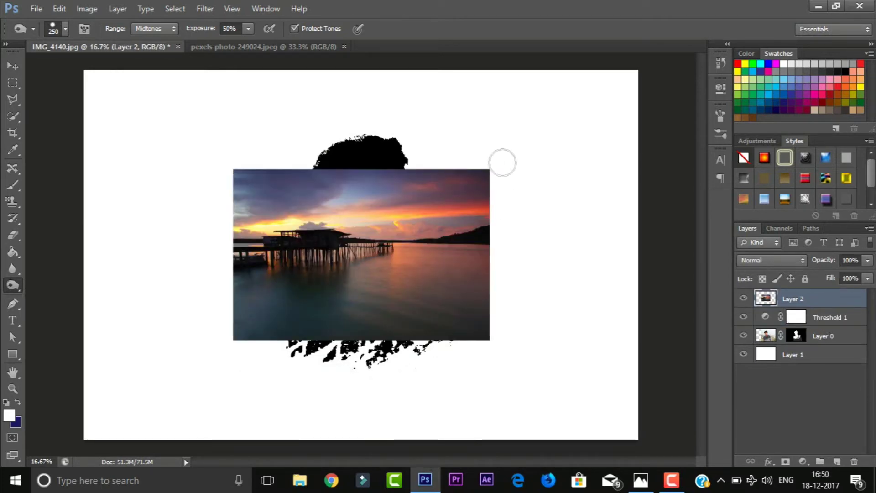
pyautogui.hotkey('ctrl', 't')
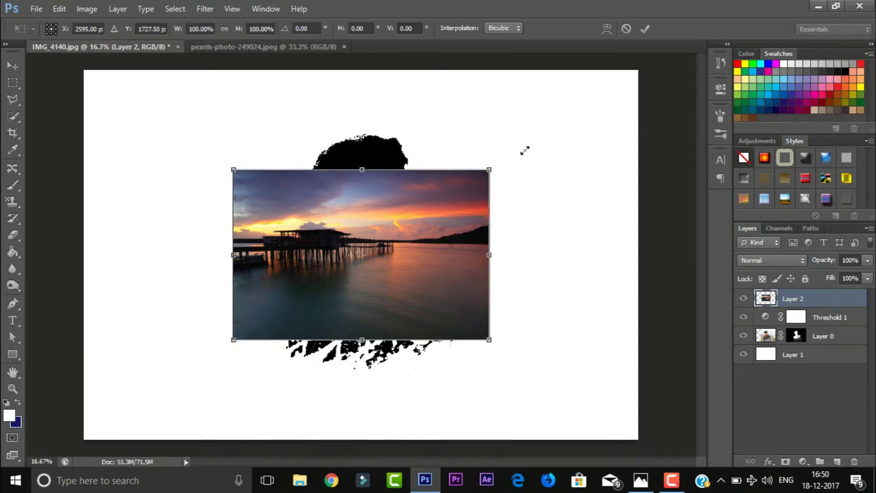
# - Scale the sunset layer to 140.96% and position it over the lower-right canvas
pyautogui.moveTo(489, 170); pyautogui.dragTo(593, 100)
pyautogui.moveTo(354, 280)
pyautogui.mouseDown()
pyautogui.moveTo(375, 301)
pyautogui.moveTo(294, 397)
pyautogui.mouseUp()
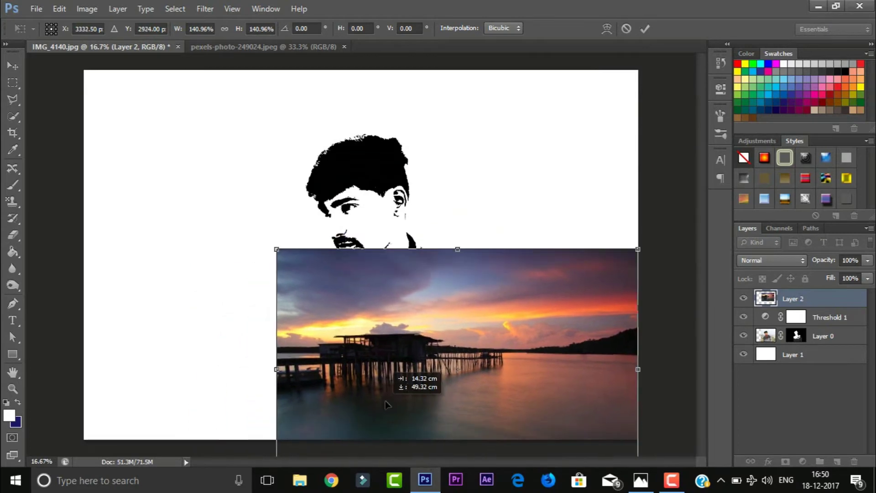
pyautogui.moveTo(294, 398); pyautogui.dragTo(383, 395)
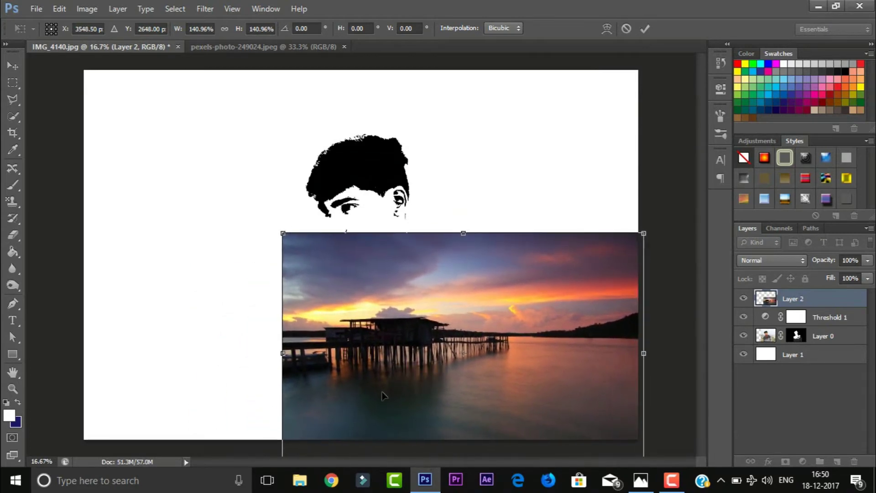
pyautogui.press('Return')
# - Set Layer 2's blend mode to Screen so the sunset fills only the silhouette
pyautogui.press('o')
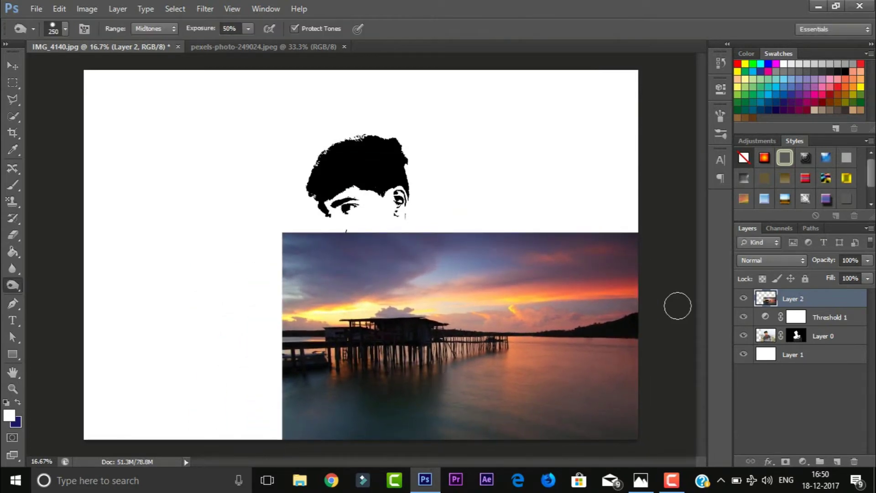
pyautogui.click(761, 260)
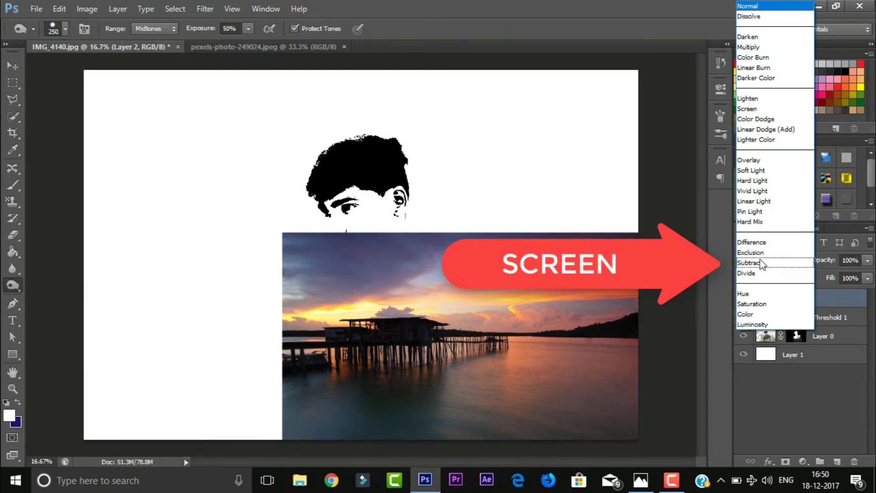
pyautogui.click(774, 112)
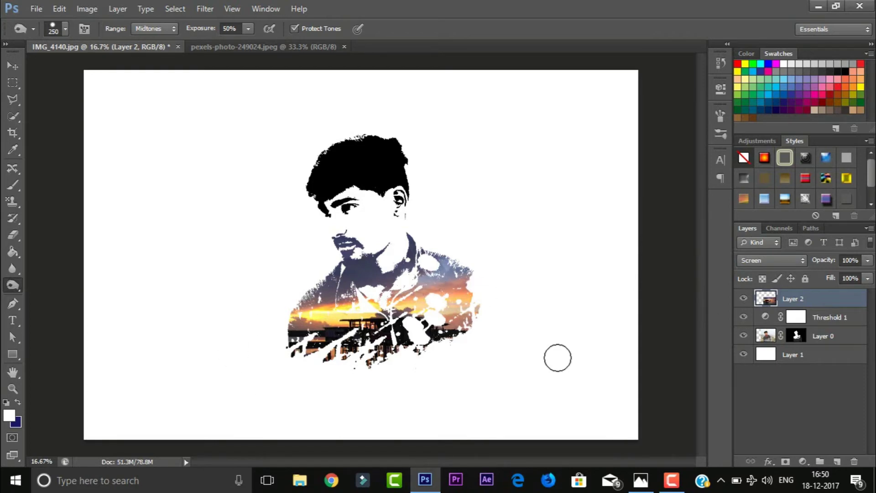
# - Open the rocky-sea sunset photo and move all of it into the IMG_4140 portrait
pyautogui.click(34, 6)
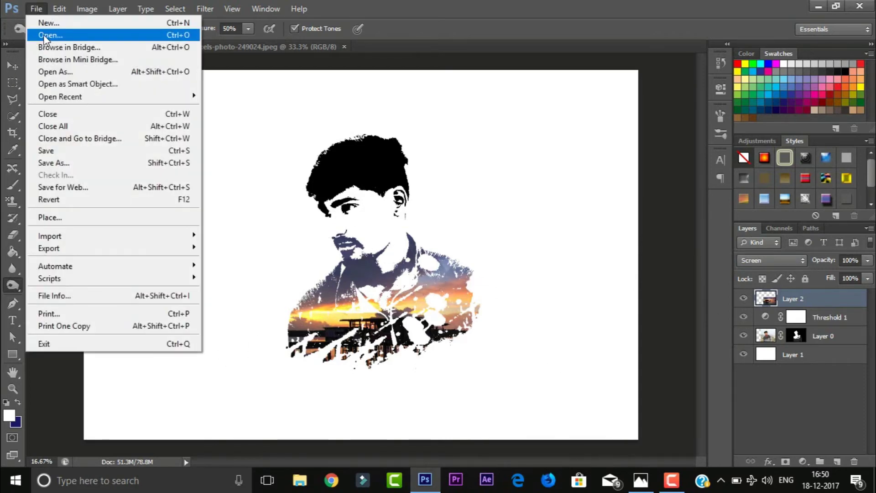
pyautogui.click(44, 33)
pyautogui.doubleClick(235, 112)
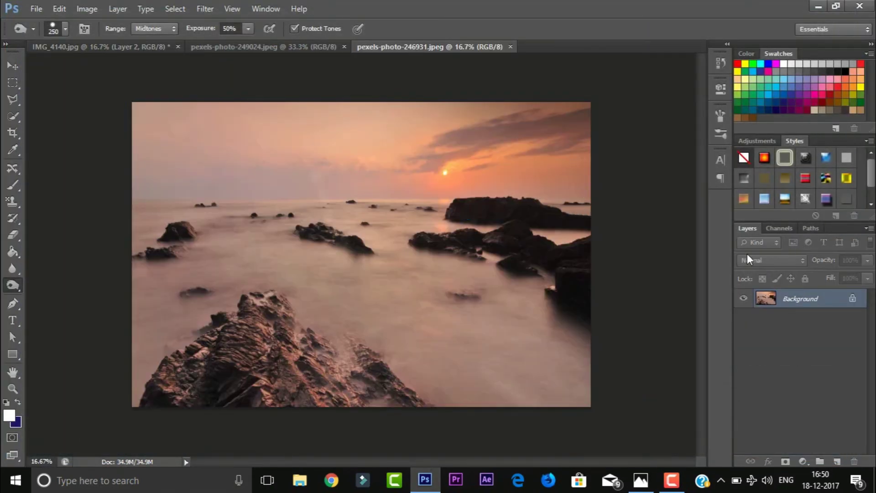
pyautogui.hotkey('ctrl', 'a')
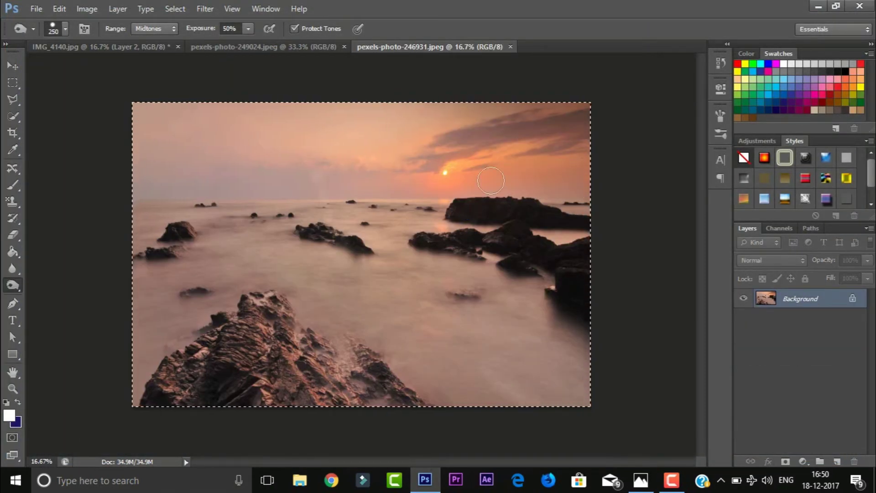
pyautogui.click(12, 66)
pyautogui.moveTo(231, 197)
pyautogui.mouseDown()
pyautogui.moveTo(131, 53)
pyautogui.moveTo(258, 168)
pyautogui.mouseUp()
pyautogui.moveTo(383, 230); pyautogui.dragTo(240, 233)
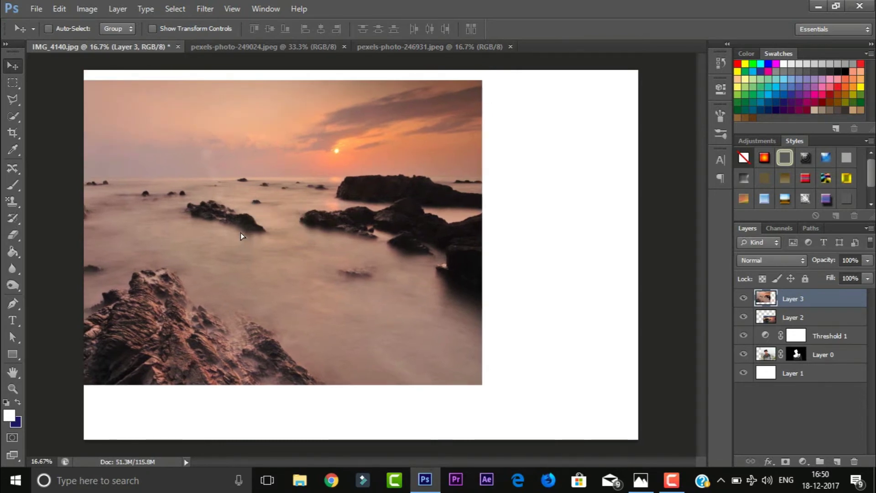
# - Set Layer 3 to Screen blend mode and position it inside the silhouette
pyautogui.click(754, 261)
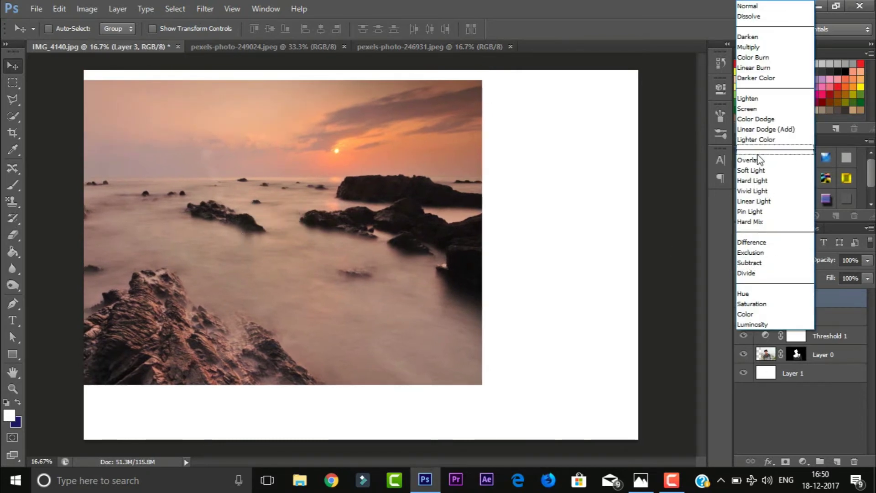
pyautogui.click(756, 107)
pyautogui.moveTo(381, 220); pyautogui.dragTo(365, 259)
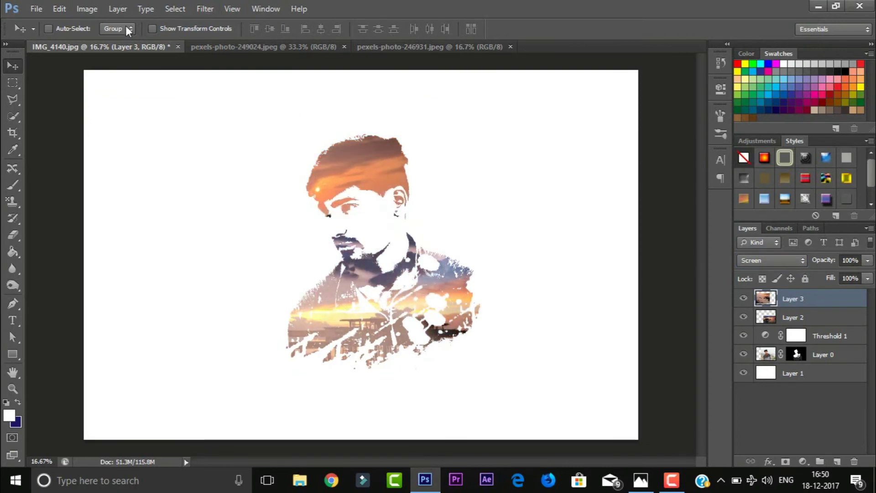
# - Give Layer 3 Brightness -150 and Contrast 100, then raise its red glow over the hair
pyautogui.click(84, 10)
pyautogui.moveTo(105, 42)
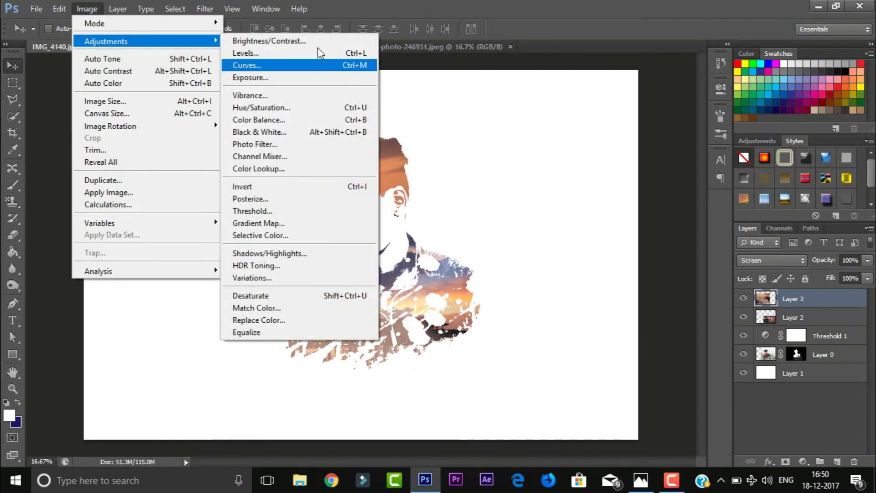
pyautogui.click(313, 41)
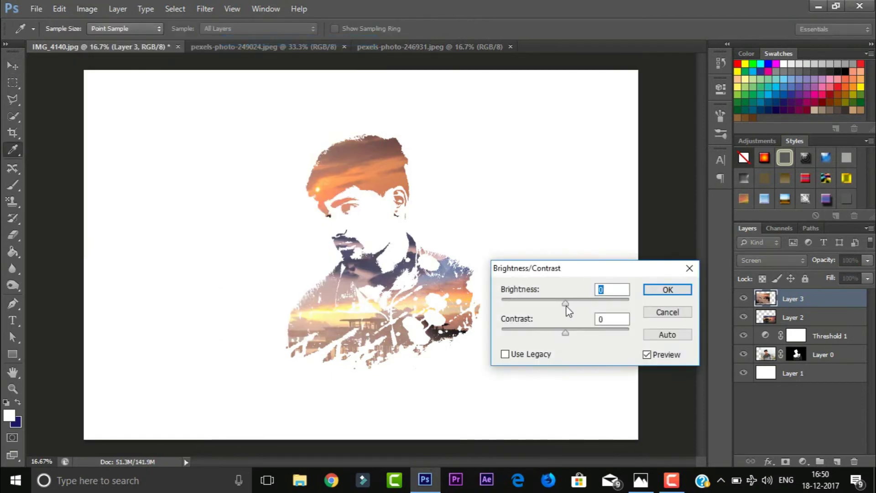
pyautogui.moveTo(566, 304); pyautogui.dragTo(502, 302)
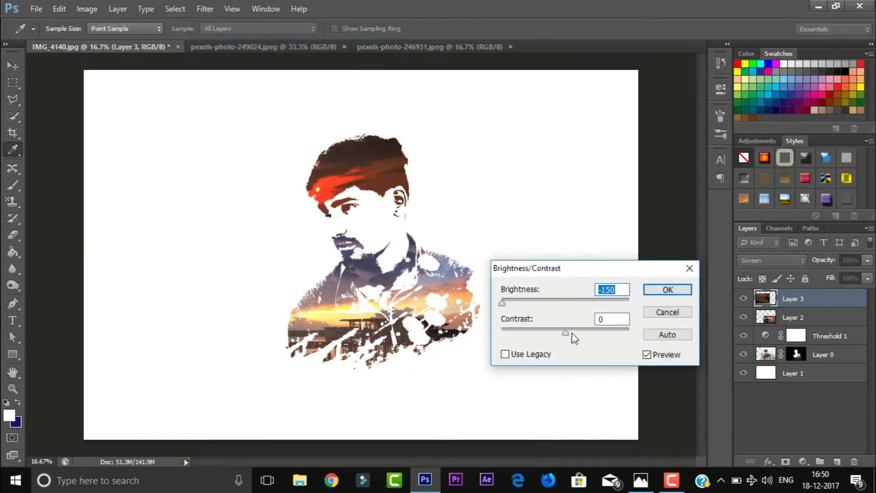
pyautogui.moveTo(572, 333); pyautogui.dragTo(687, 339)
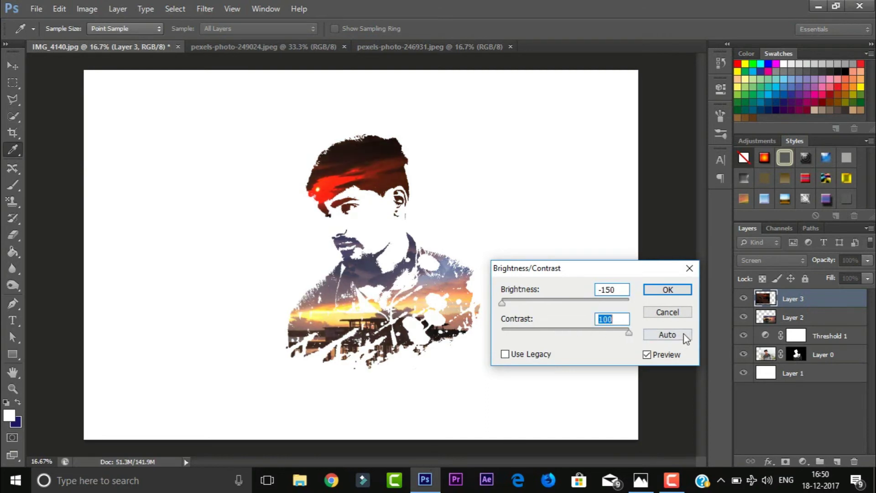
pyautogui.click(678, 292)
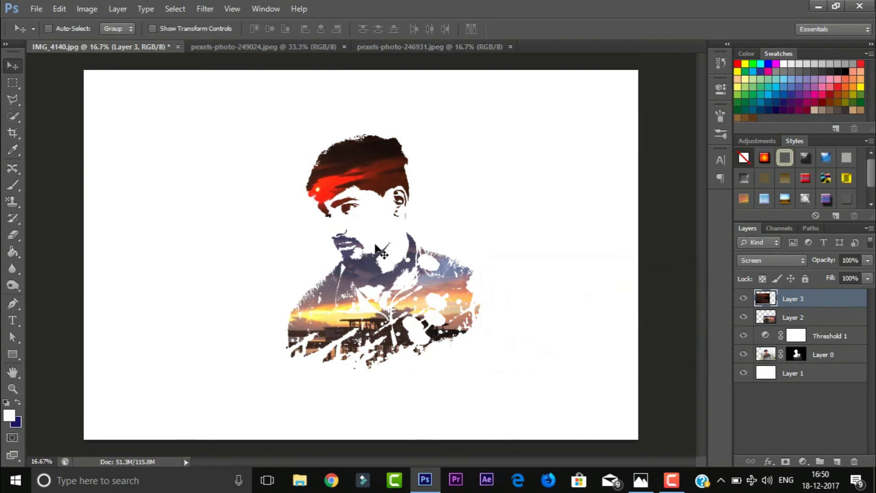
pyautogui.moveTo(344, 190); pyautogui.dragTo(344, 167)
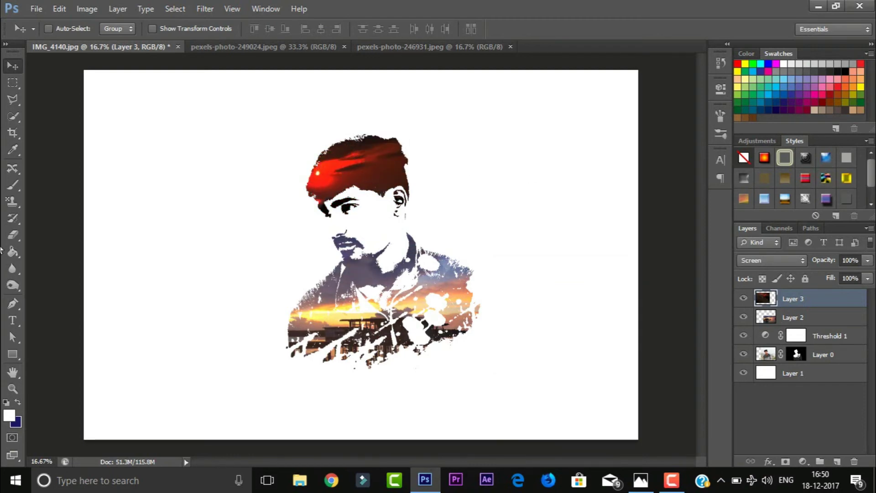
# - Dab white splatter brush strokes over the lower silhouette on Layer 3 and Layer 0
pyautogui.click(17, 185)
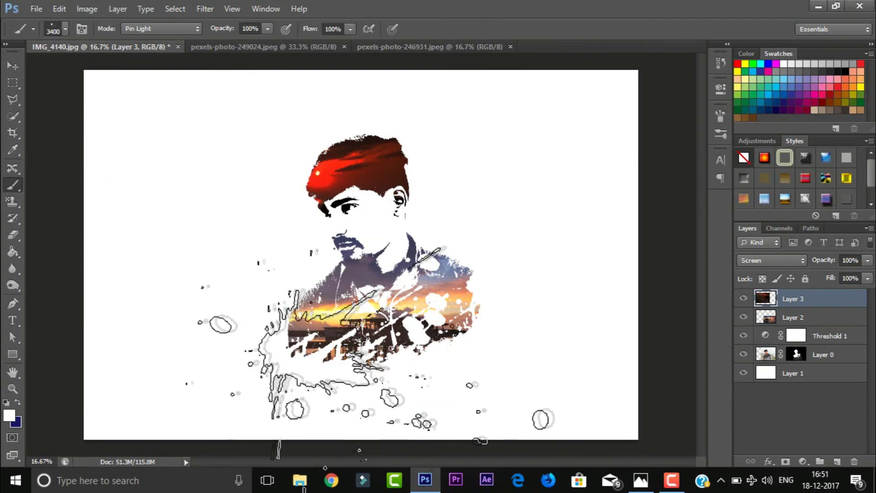
pyautogui.click(365, 347)
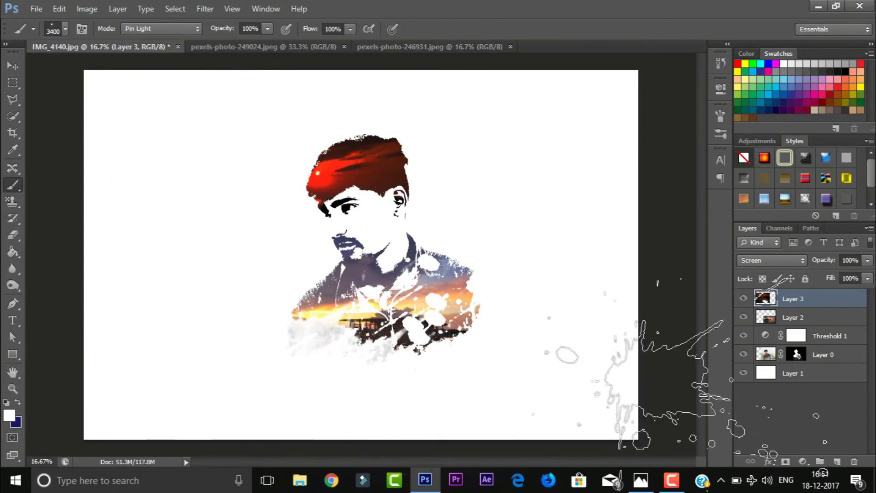
pyautogui.click(761, 355)
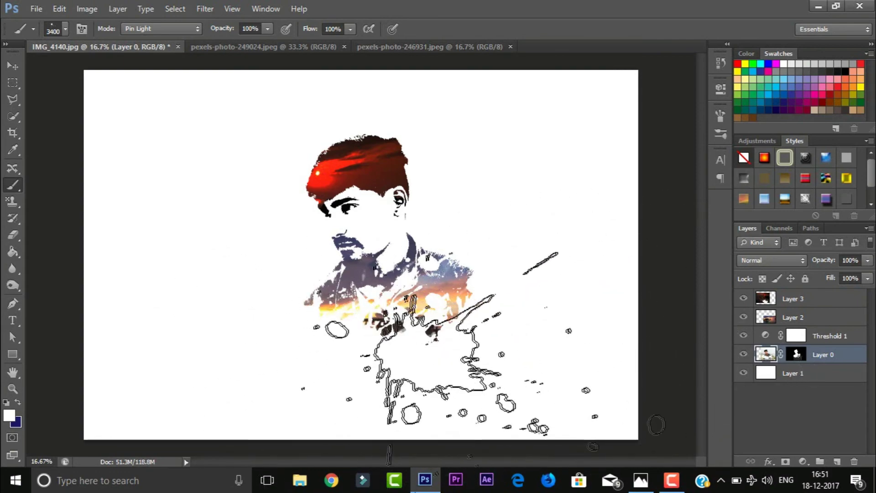
pyautogui.click(13, 321)
# - Type 'WISDOM FREAK' in Magneto, enlarge it to 157.77 pt, and place it below the silhouette's lower right
pyautogui.click(364, 346)
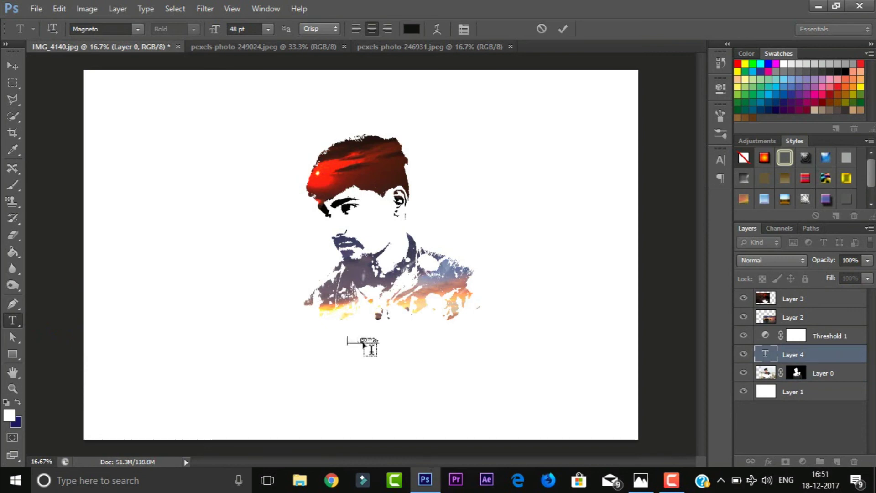
pyautogui.write('e')
pyautogui.press('ctrl')
pyautogui.moveTo(395, 335)
pyautogui.mouseDown()
pyautogui.moveTo(520, 311)
pyautogui.moveTo(532, 321)
pyautogui.mouseUp()
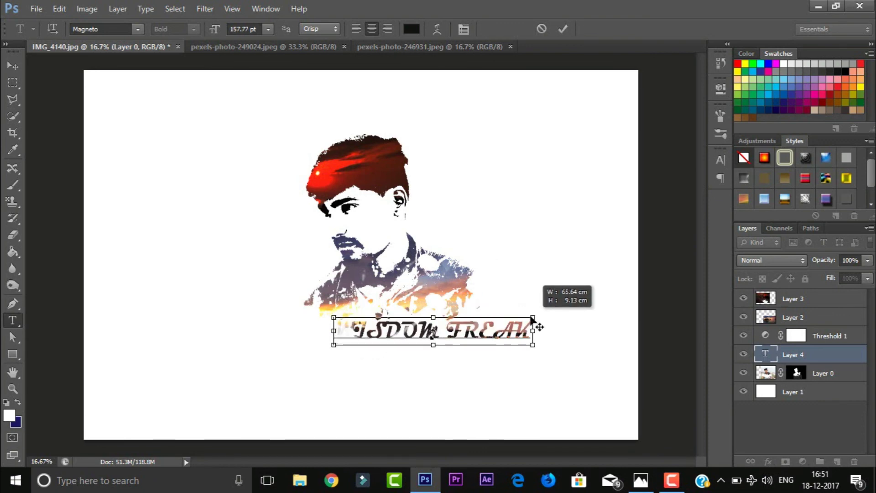
pyautogui.moveTo(452, 337)
pyautogui.mouseDown()
pyautogui.moveTo(425, 357)
pyautogui.moveTo(498, 361)
pyautogui.mouseUp()
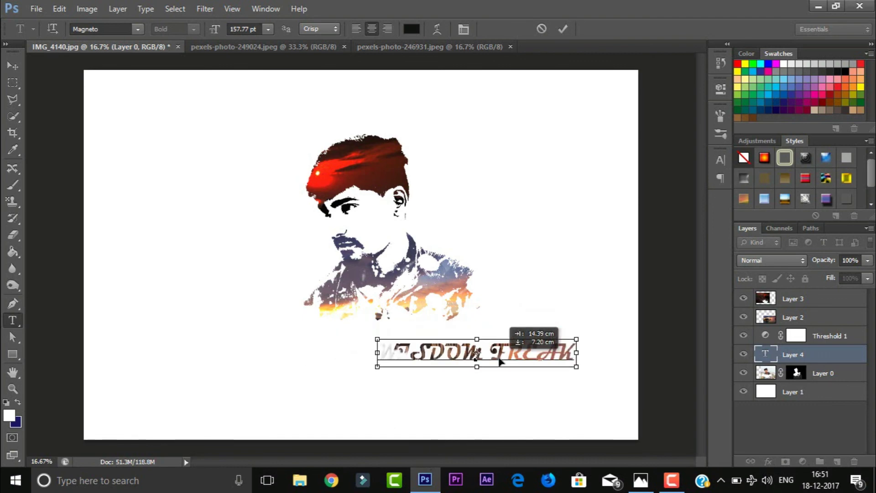
pyautogui.moveTo(497, 361); pyautogui.dragTo(521, 353)
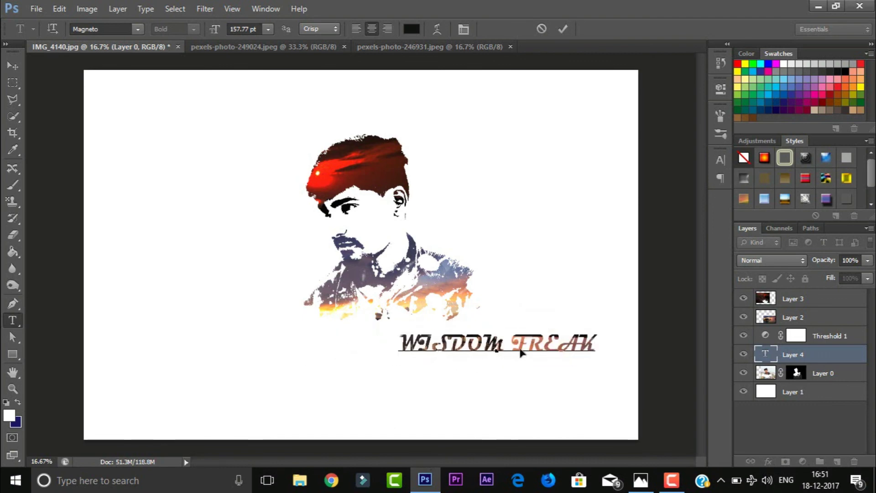